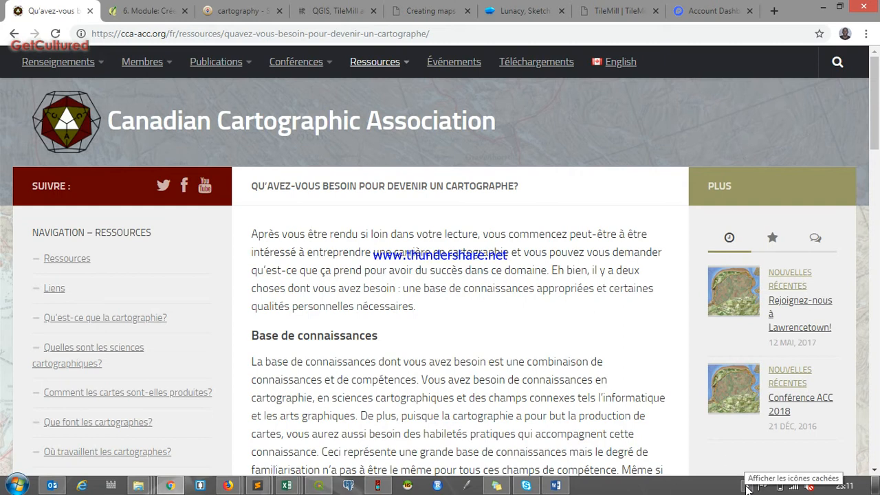
click(747, 487)
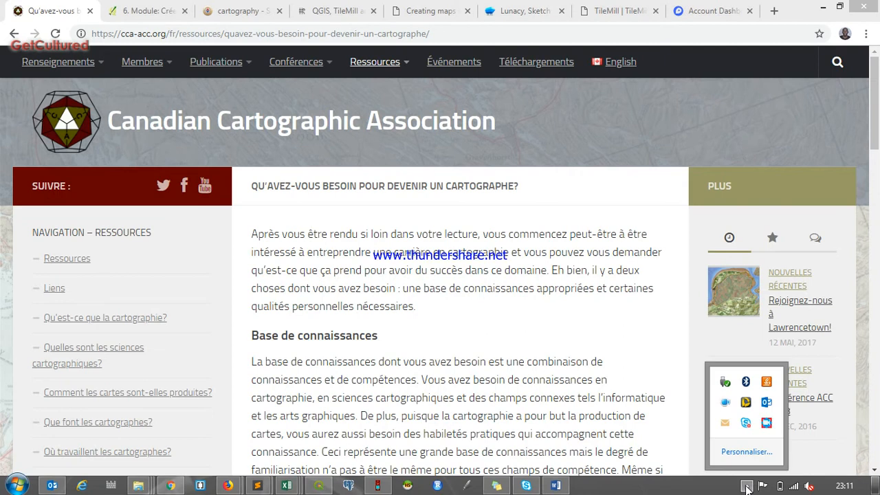
click(746, 486)
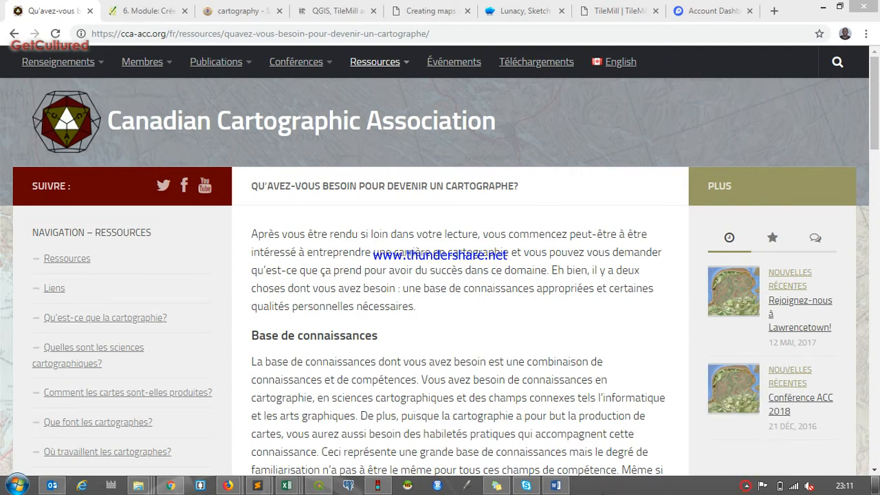
Switch to QGIS, try zooming in on the map canvas, and zoom back to the extent of the OGRGeoJSON layer
click(316, 486)
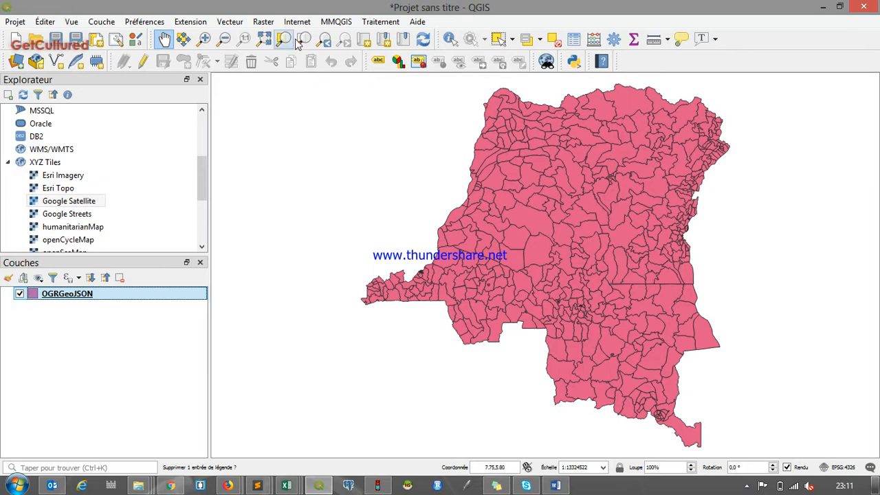
click(203, 40)
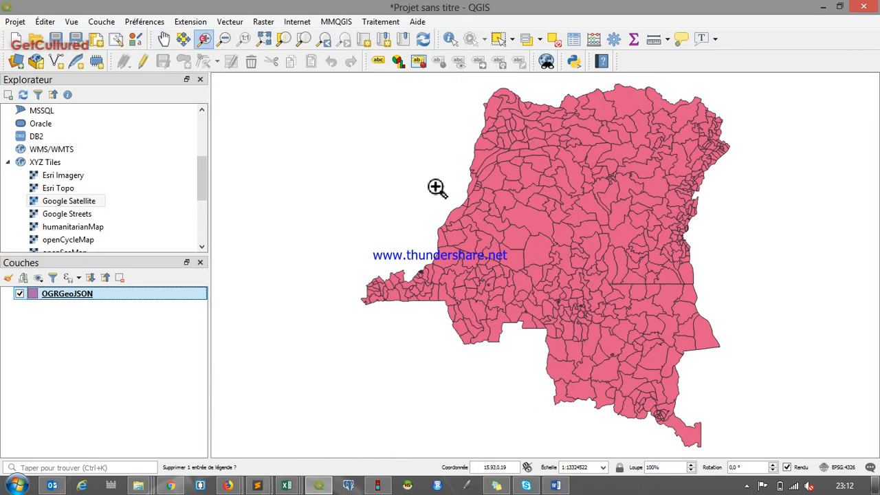
click(264, 112)
click(264, 113)
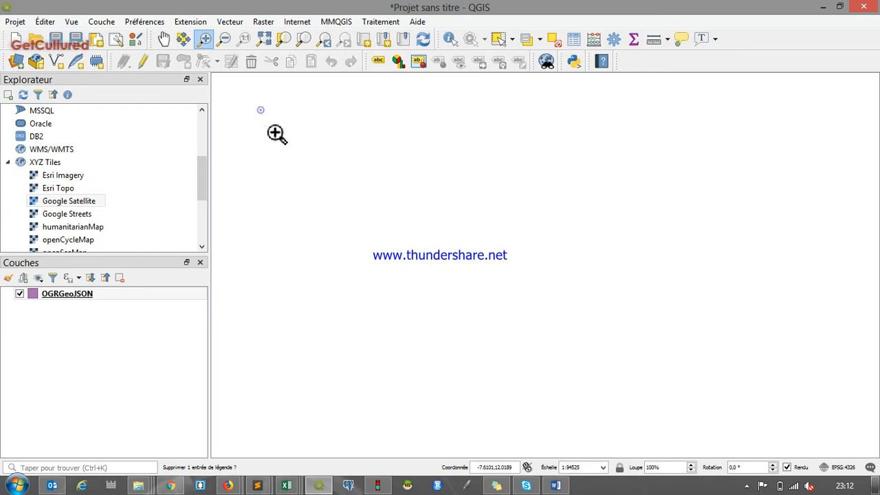
click(61, 295)
right_click(60, 294)
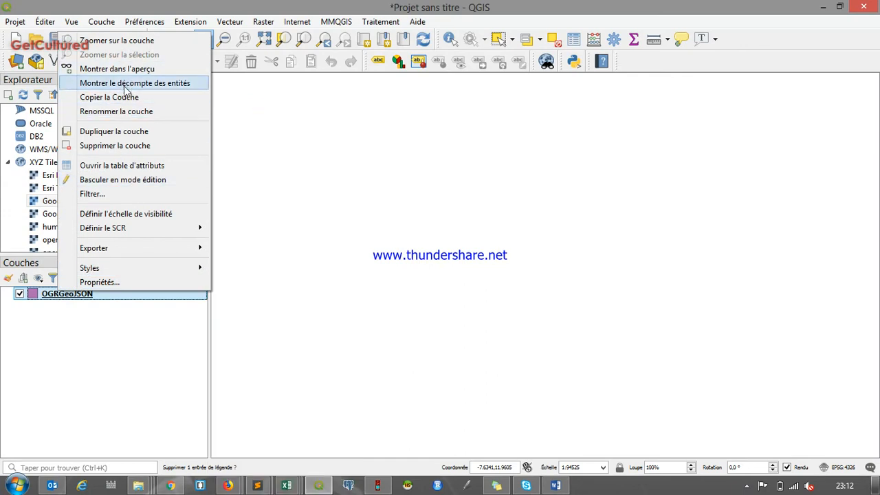
click(127, 41)
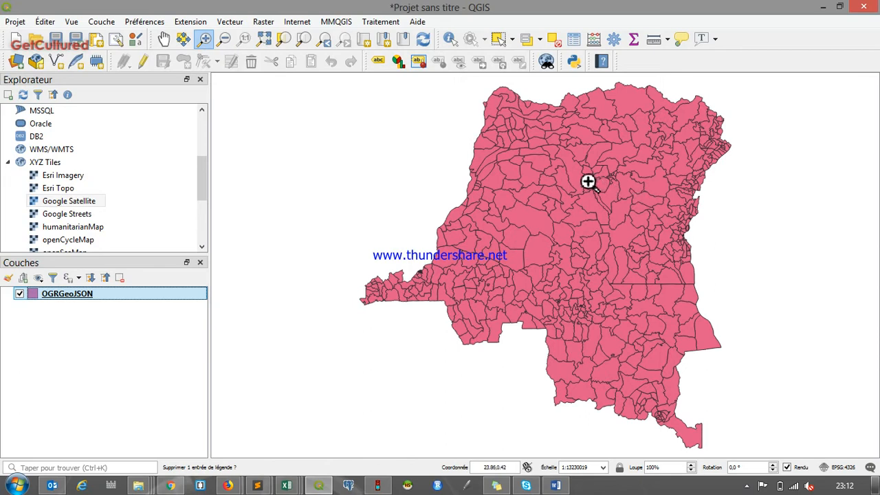
Zoom in on the eastern part of the country with a zoom rectangle
drag(588, 177, 708, 296)
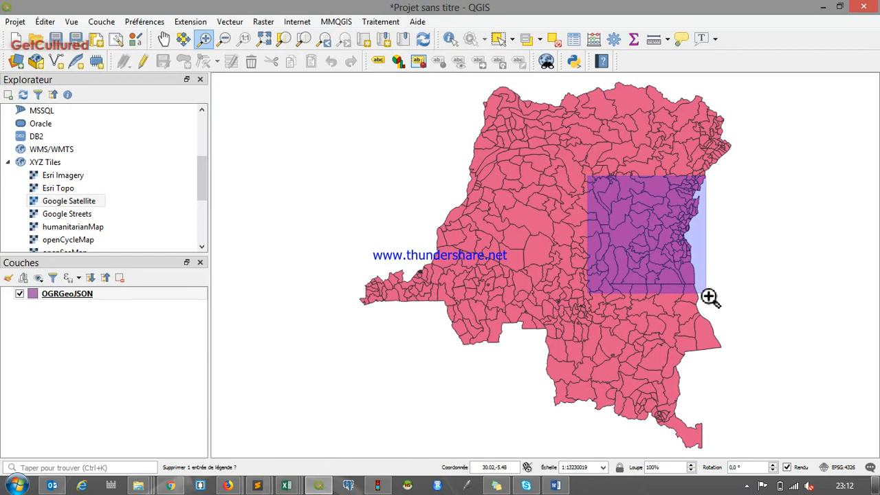
drag(708, 296, 710, 297)
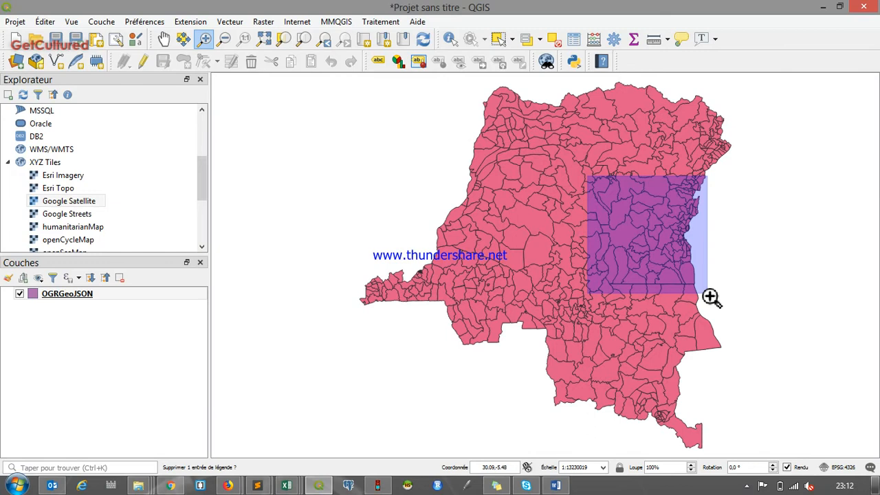
drag(710, 296, 711, 296)
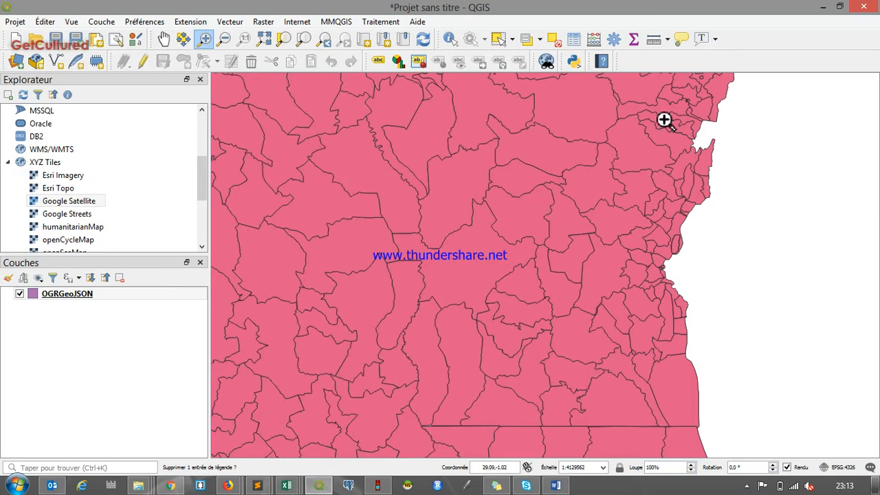
Zoom the map back out to its full extent
click(61, 295)
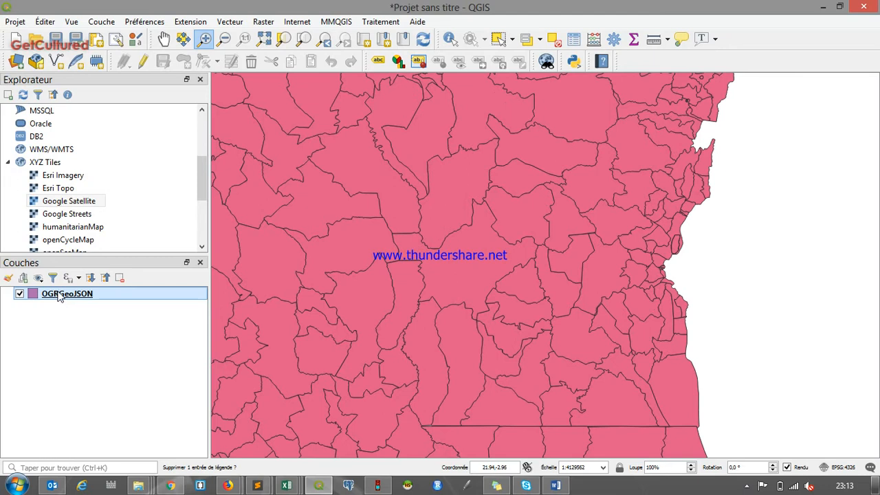
right_click(61, 295)
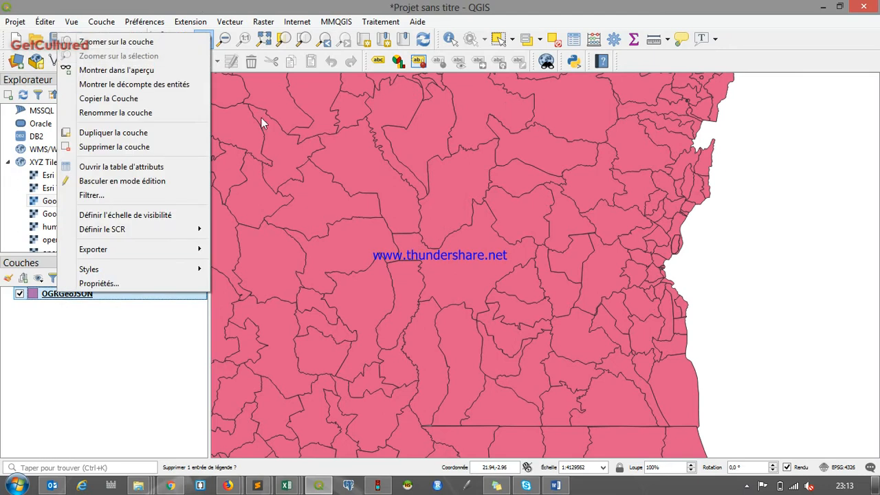
click(551, 7)
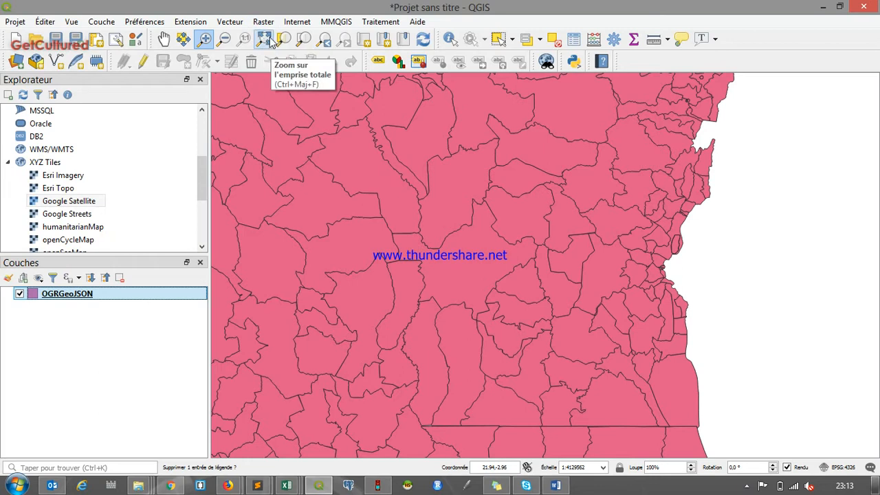
click(265, 39)
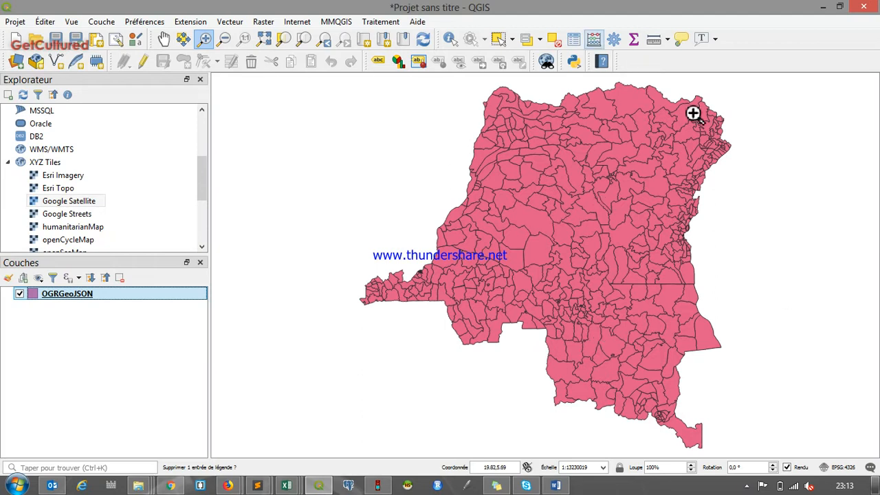
Open the OGRGeoJSON layer's attribute table in table view and examine its columns across to osm_source
right_click(58, 299)
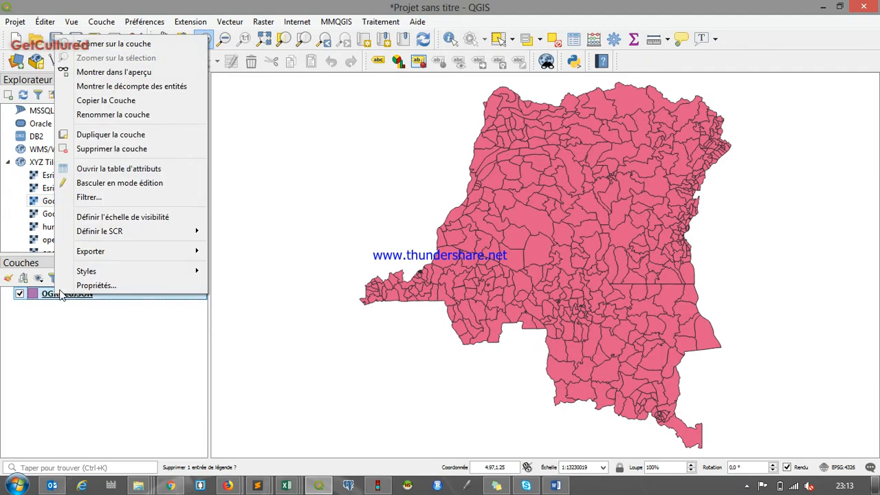
click(128, 175)
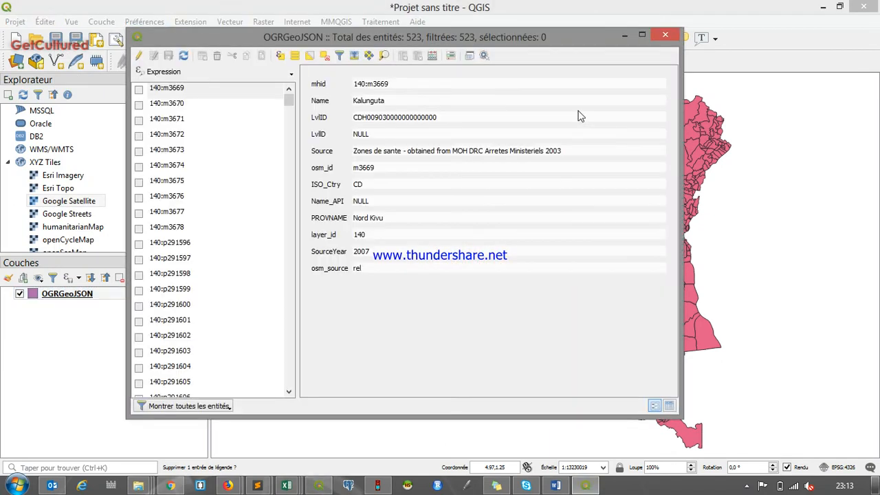
click(670, 405)
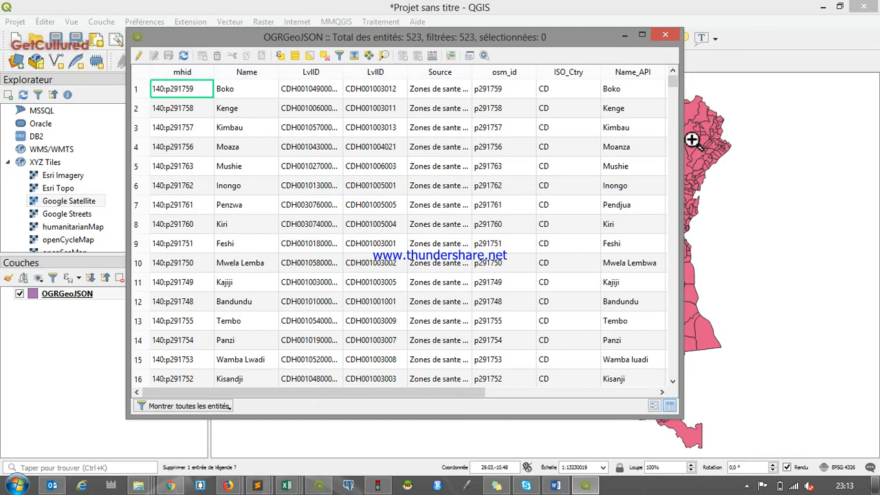
click(662, 392)
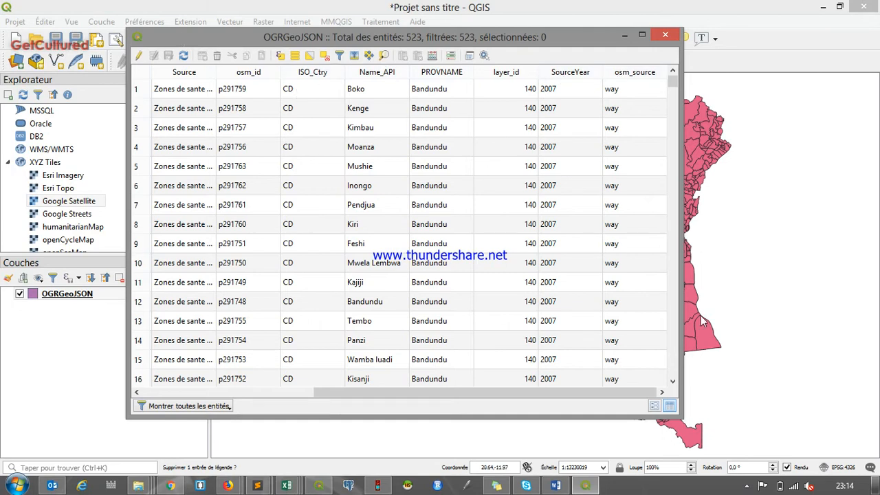
click(665, 37)
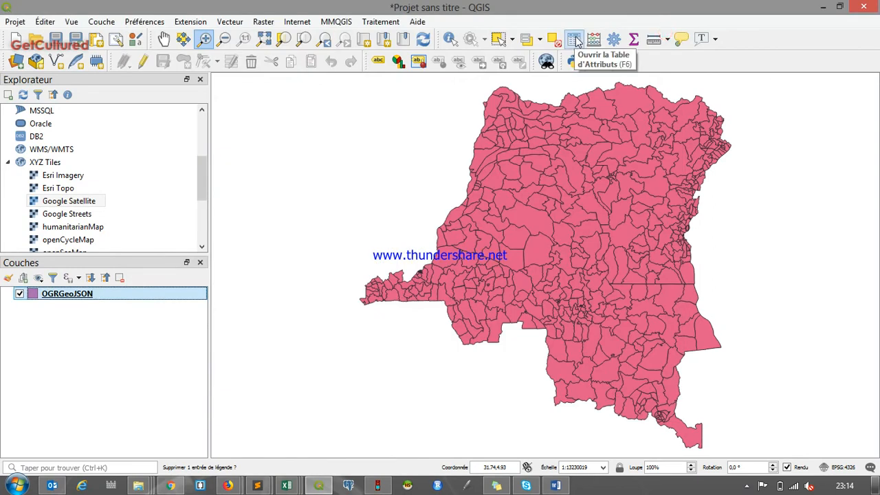
click(575, 41)
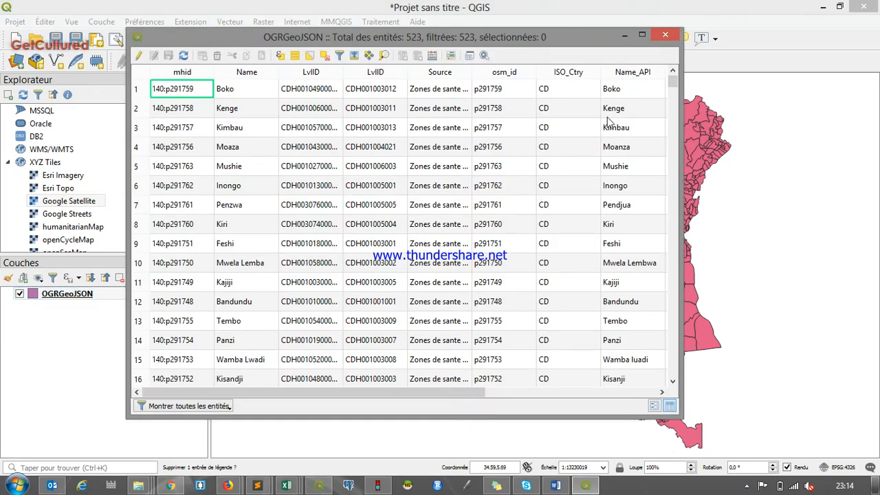
click(664, 37)
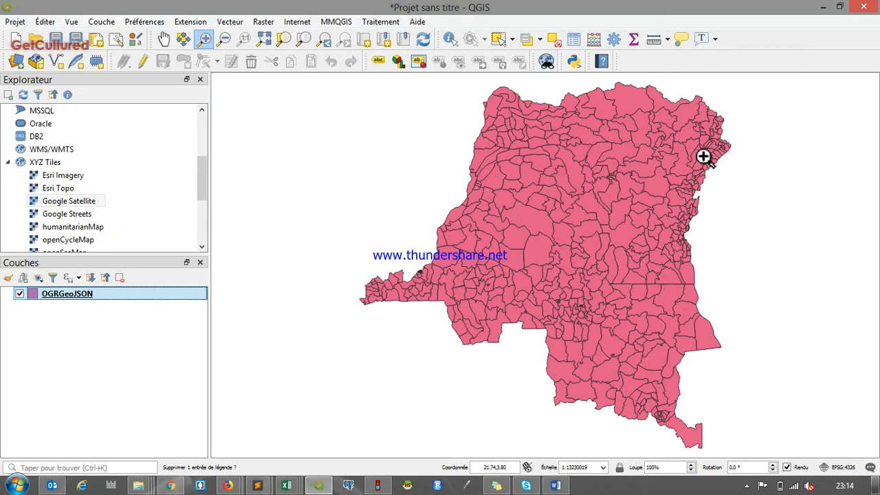
Open the OGRGeoJSON layer's properties and review the source, symbology, label and diagram settings
right_click(66, 300)
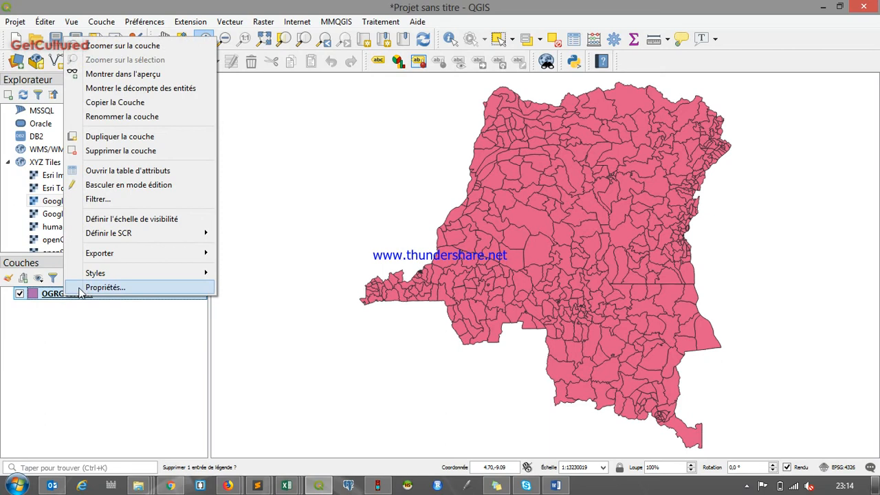
click(103, 287)
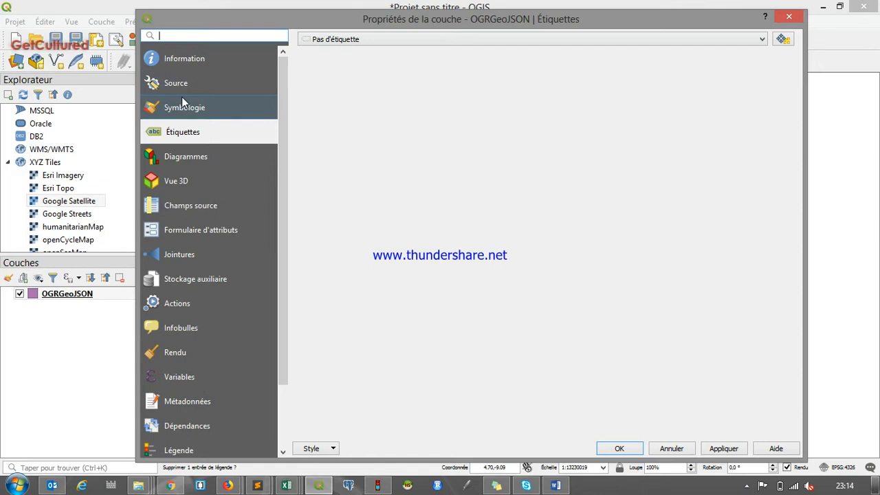
click(190, 81)
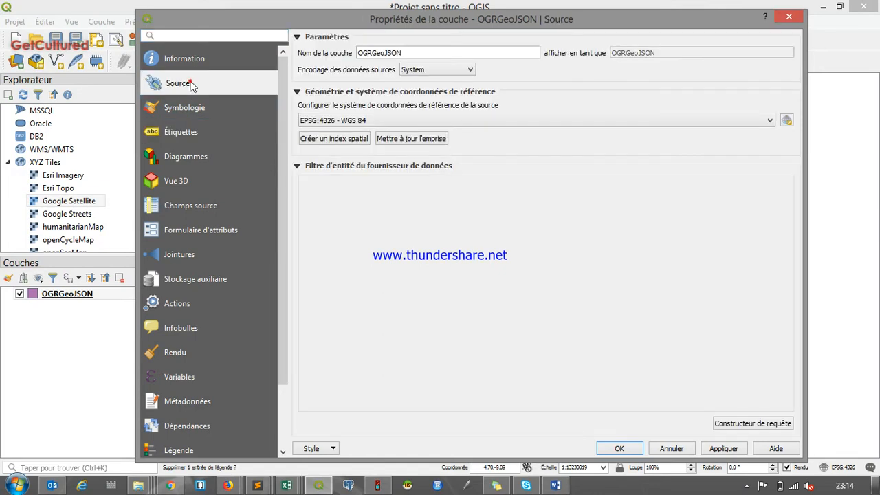
click(192, 110)
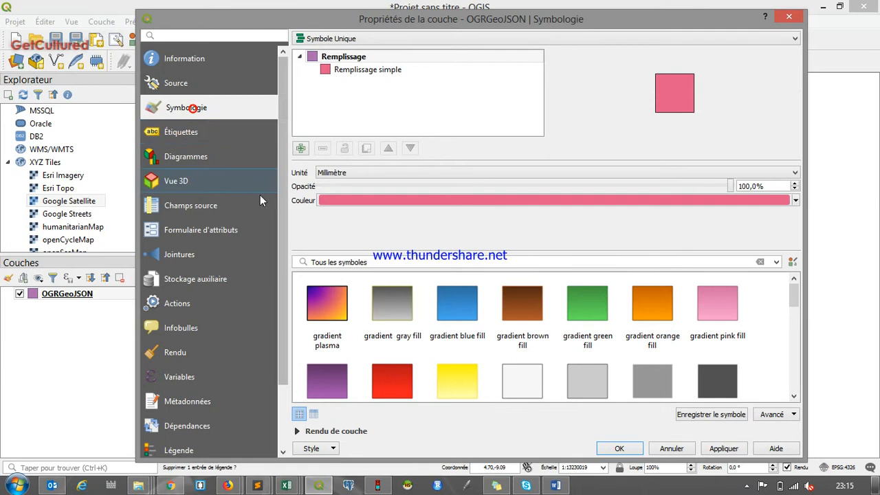
click(192, 135)
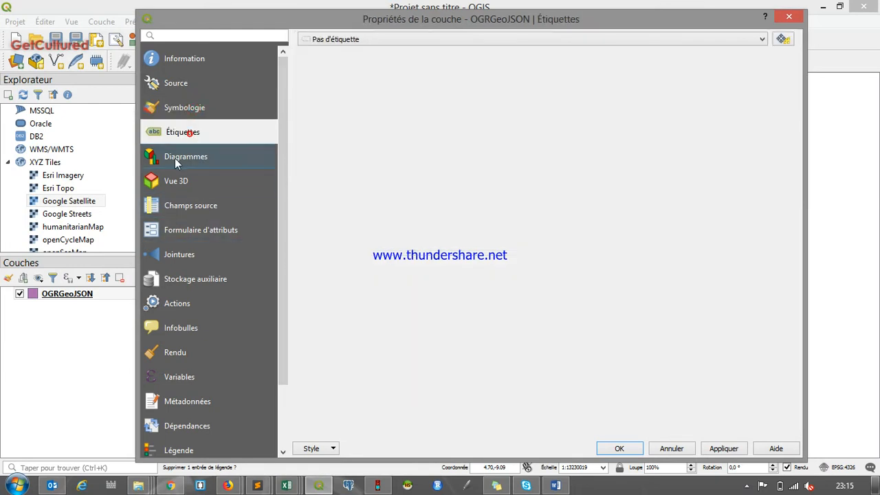
click(172, 155)
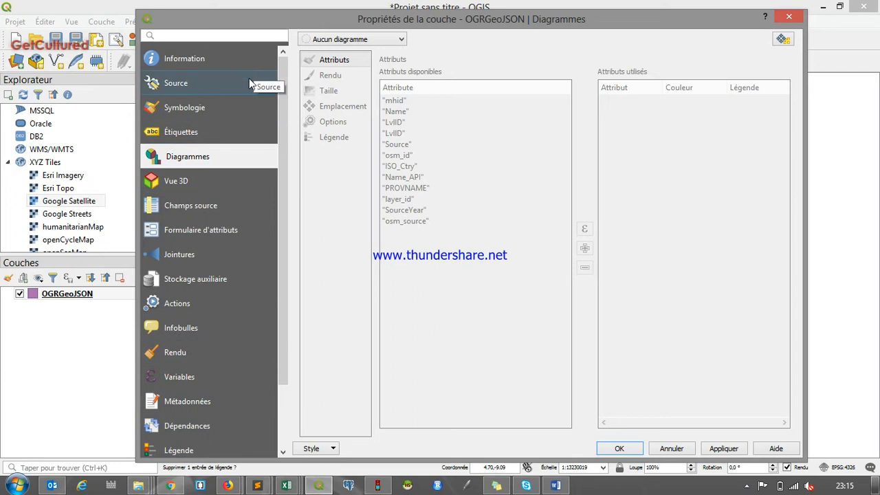
Label the OGRGeoJSON layer with simple labels (Étiquettes simples) based on the Name field and apply the settings
click(185, 135)
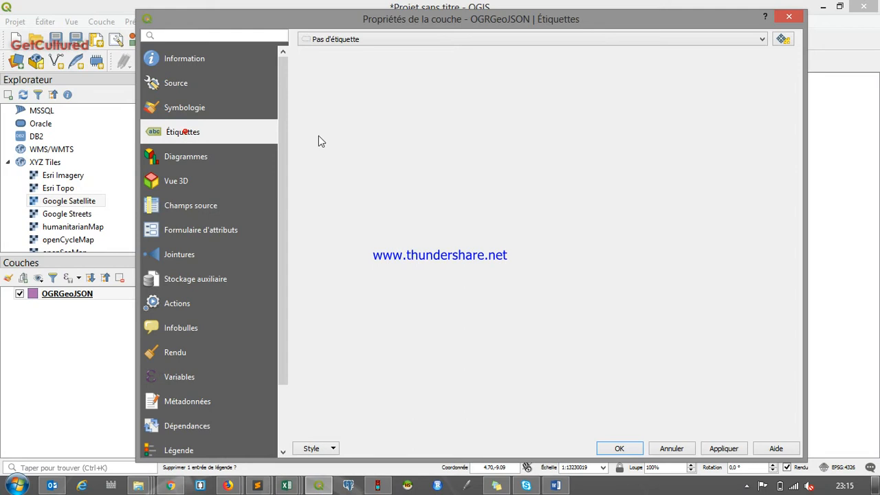
click(763, 39)
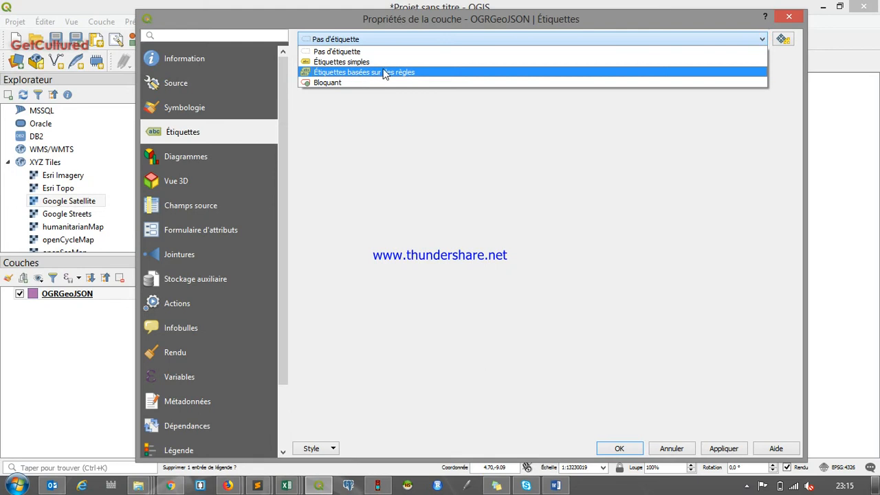
click(344, 63)
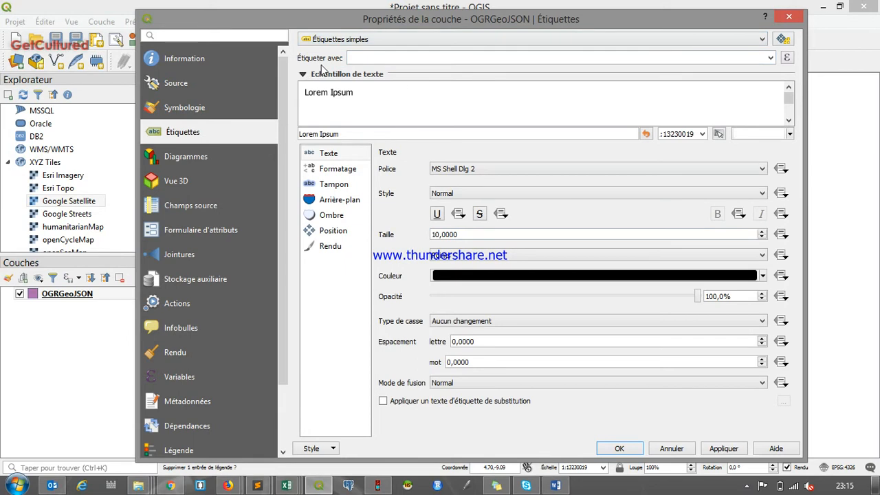
click(770, 59)
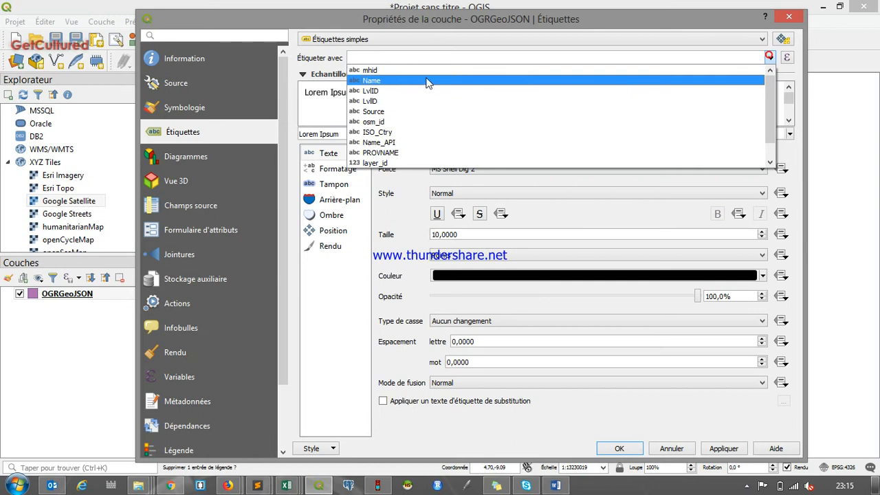
click(383, 82)
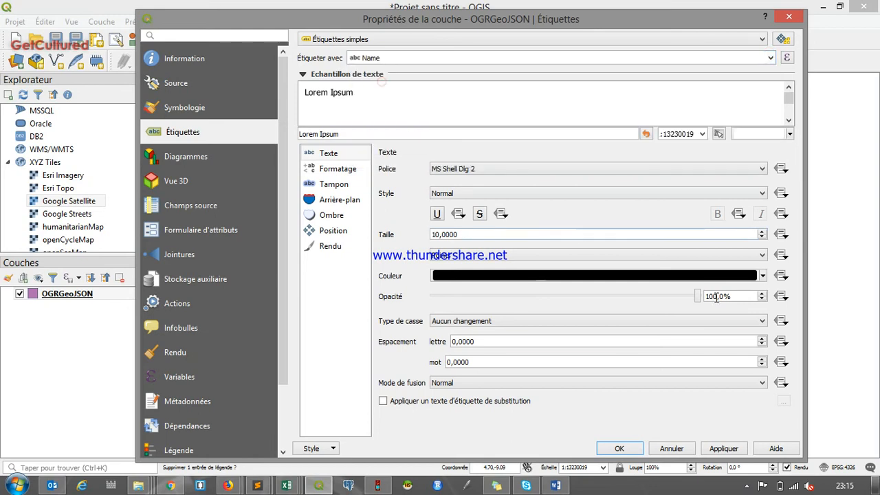
mouse_move(618, 19)
mouse_down()
mouse_move(599, 466)
mouse_move(627, 281)
mouse_move(658, 456)
mouse_move(598, 269)
mouse_move(605, 14)
mouse_move(611, 31)
mouse_up()
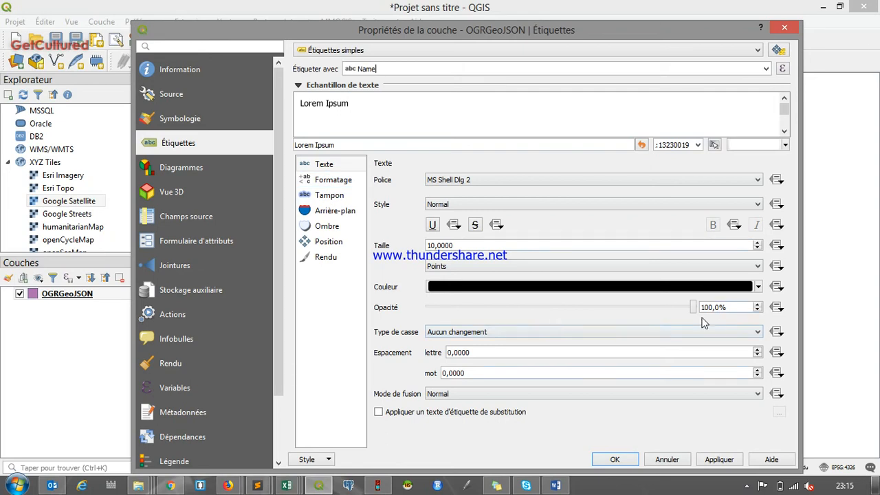
click(718, 462)
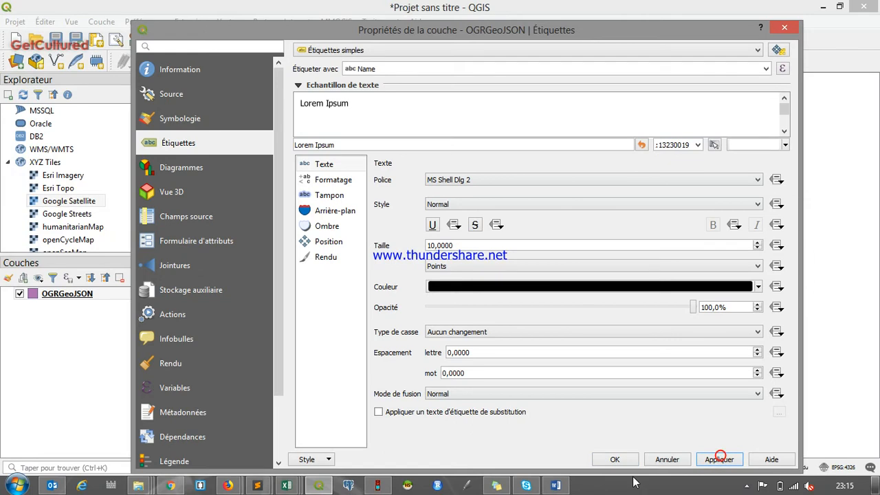
click(615, 460)
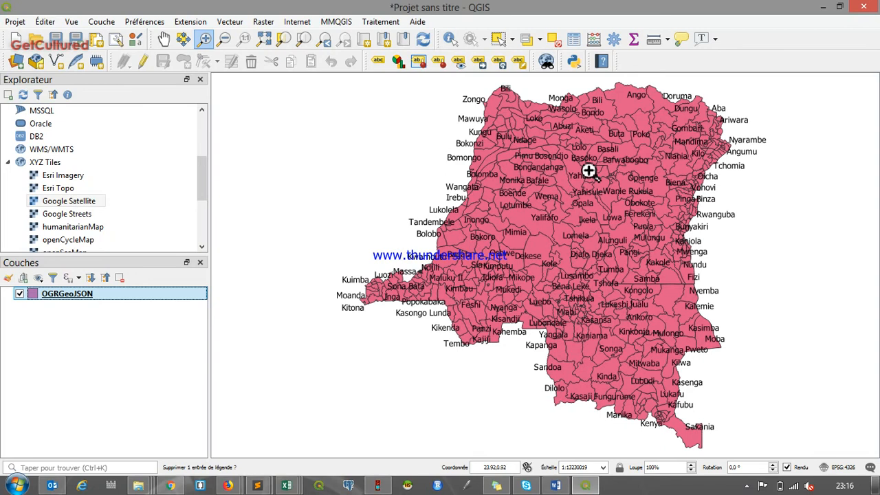
Examine the zone name labels up close in the eastern part of the country and return to the full extent
drag(587, 169, 727, 304)
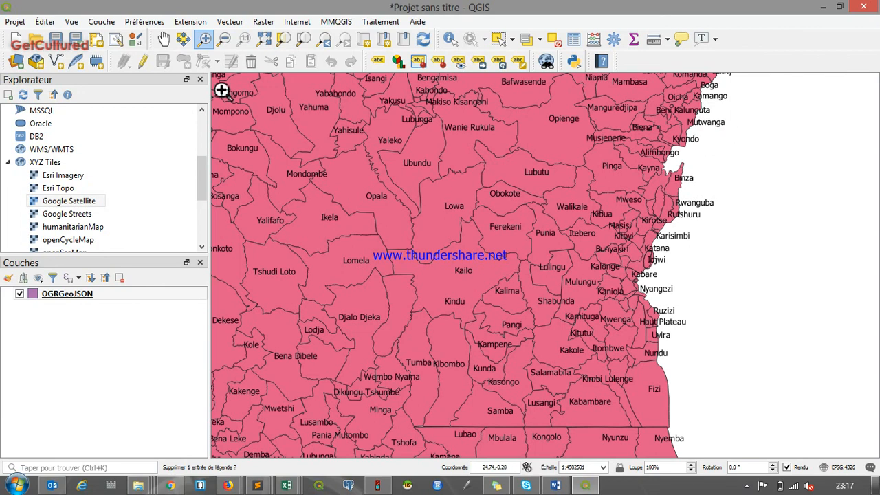
click(265, 39)
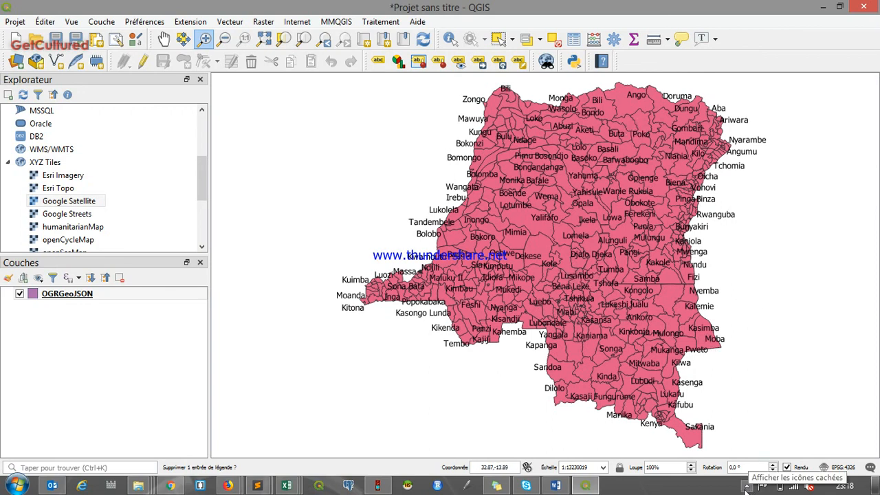
click(747, 487)
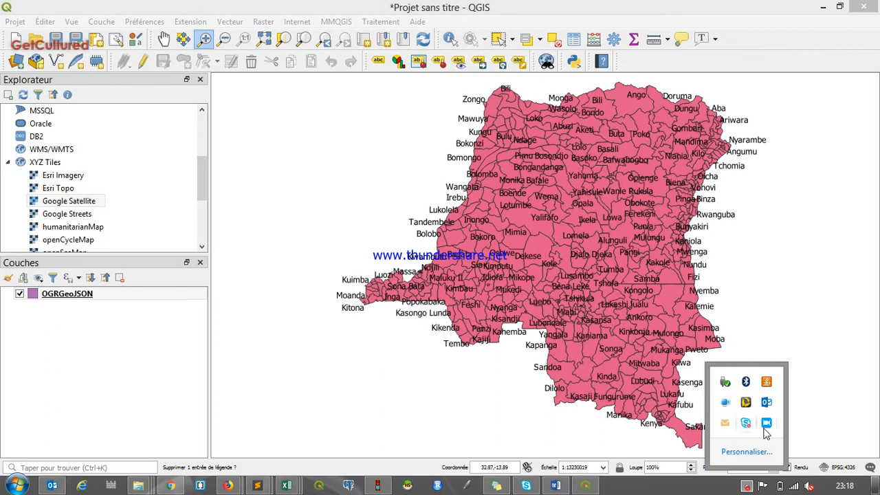